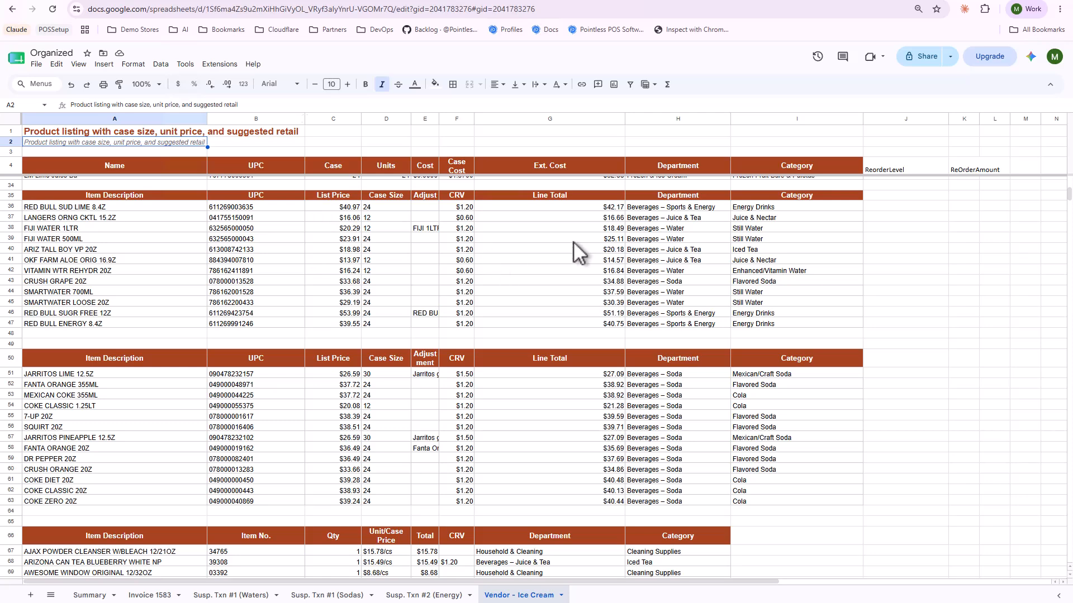
Copy the ARIZONA CAN TEA BLUEBERRY WHITE NP description from the vendor sheet and search the Palm Store item list for it.
scroll(570, 246, down, 2)
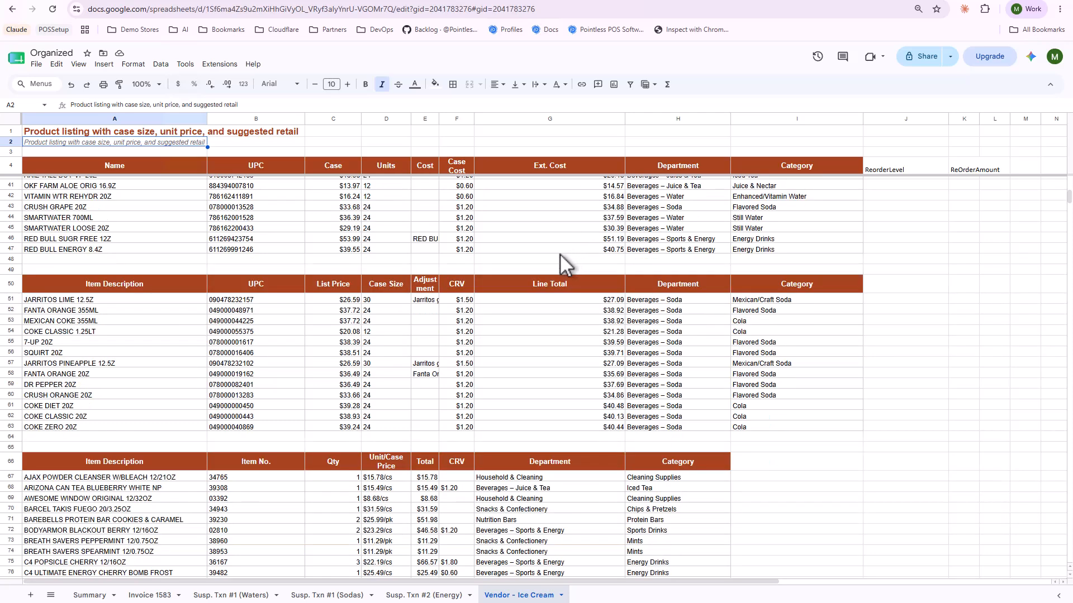
scroll(107, 486, down, 4)
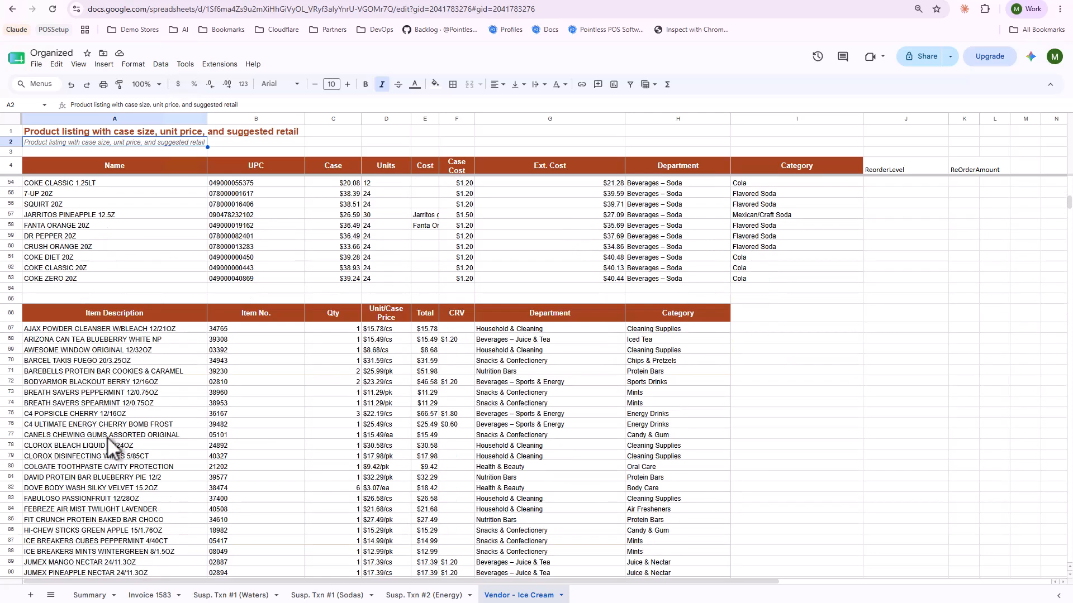
click(75, 362)
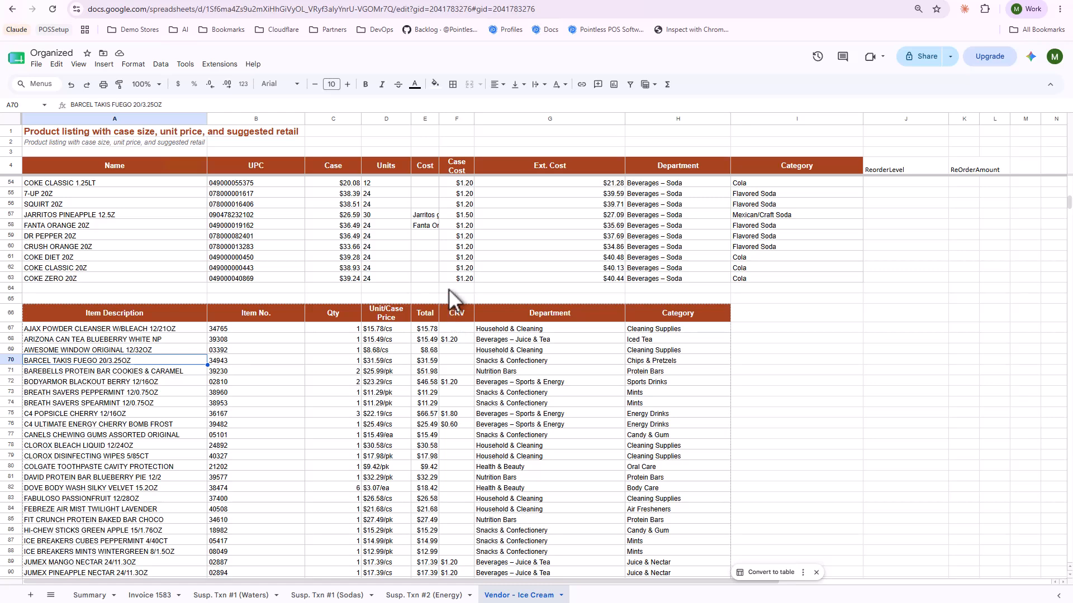
scroll(287, 269, down, 2)
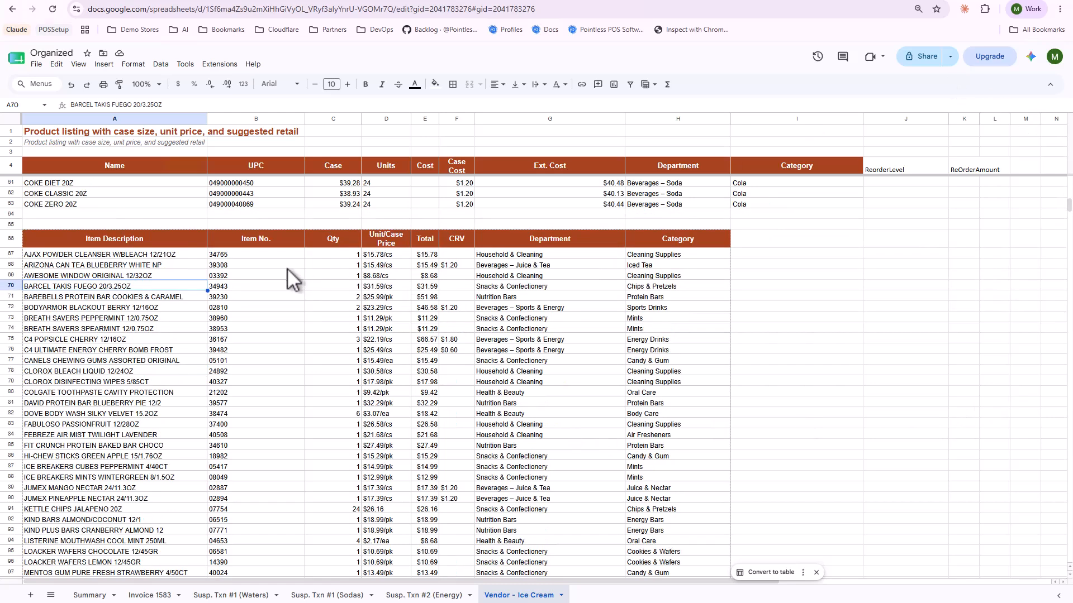
click(106, 265)
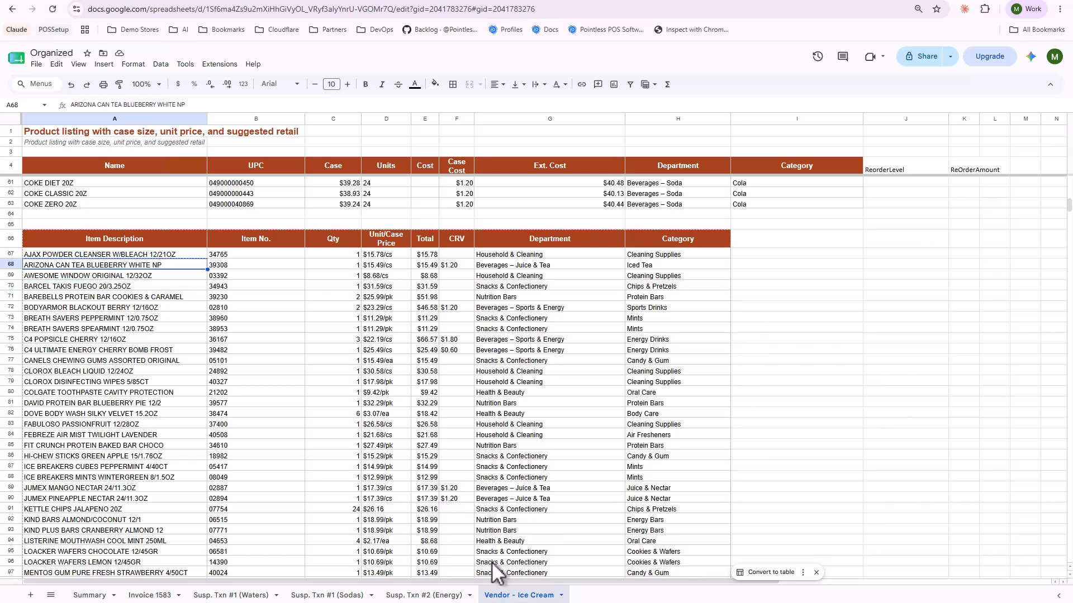
drag(498, 602, 502, 308)
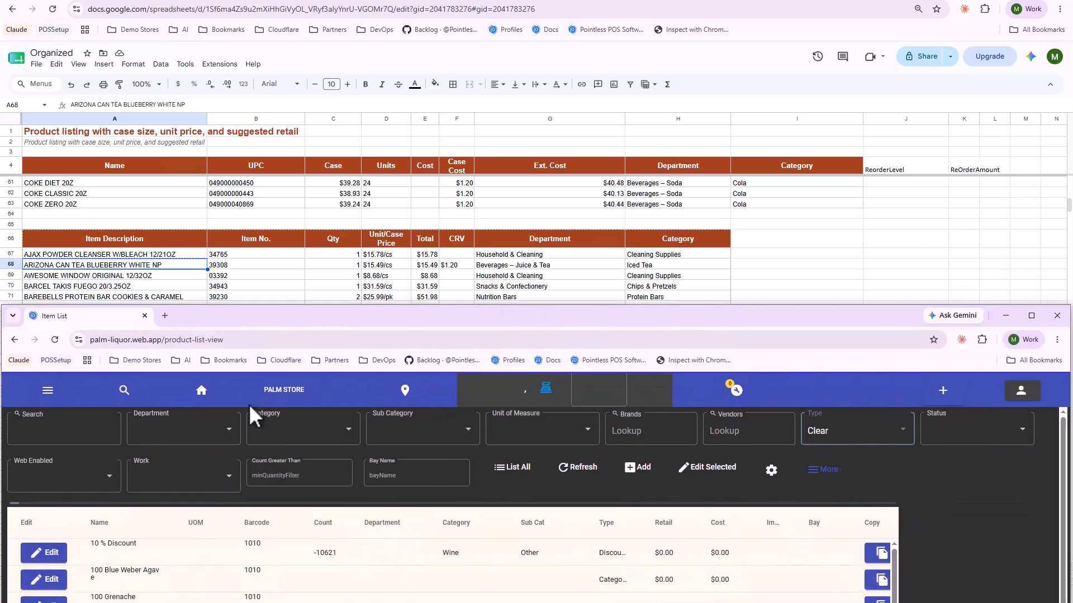
click(106, 431)
text(ARIZONA CAN TEA BLUEBERRY WHITE NP)
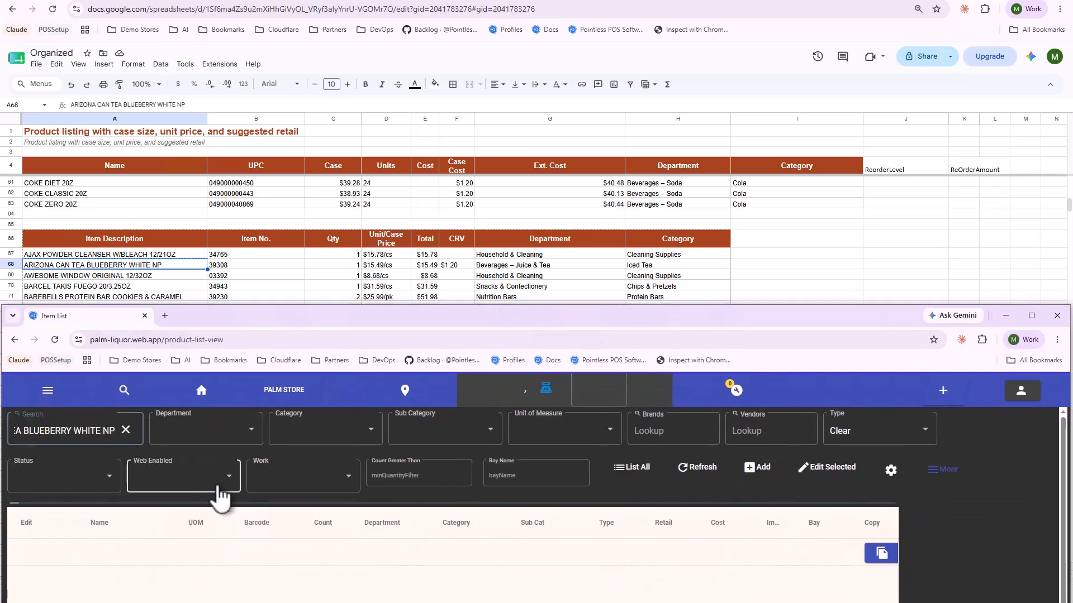
Search the Palm Store item list for AJAX POWDER CLEANSER W/BLEACH from the sheet, leaving off the 12/21OZ size.
click(171, 255)
click(235, 602)
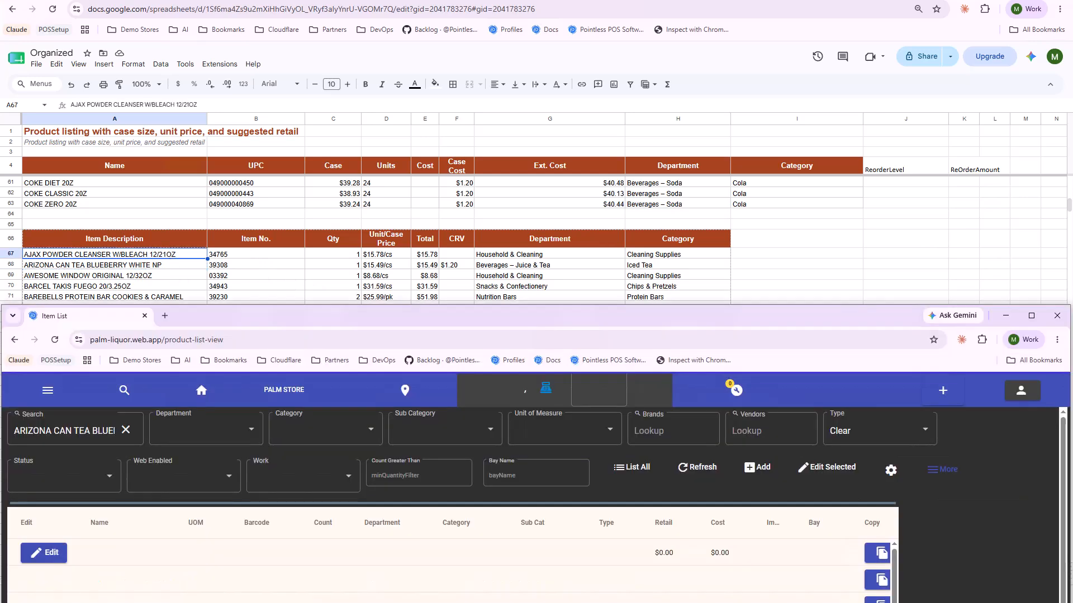
click(88, 431)
key(ctrl+a)
text(AJAX POWDER CLEANSER W/BLEACH 12/21OZ)
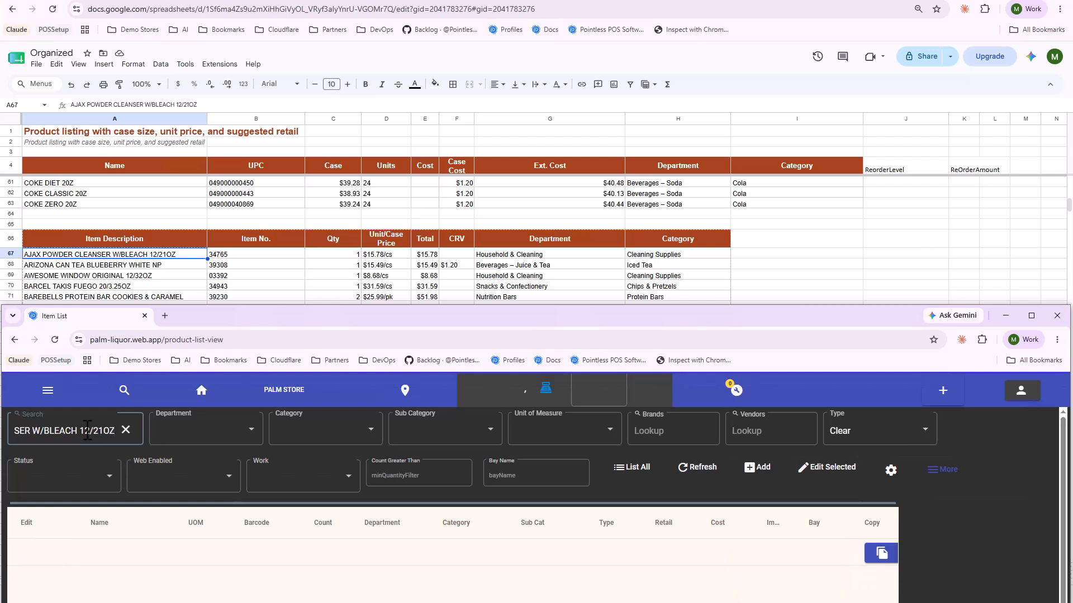
key(ctrl+shift+Left)
key(BackSpace)
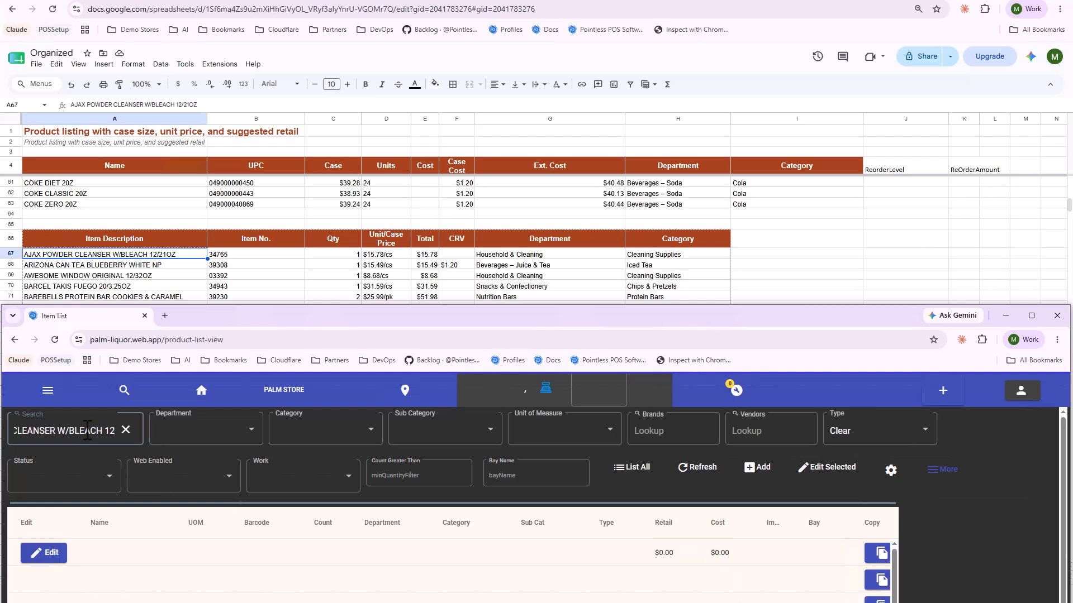
key(BackSpace)
key(BackSpace)
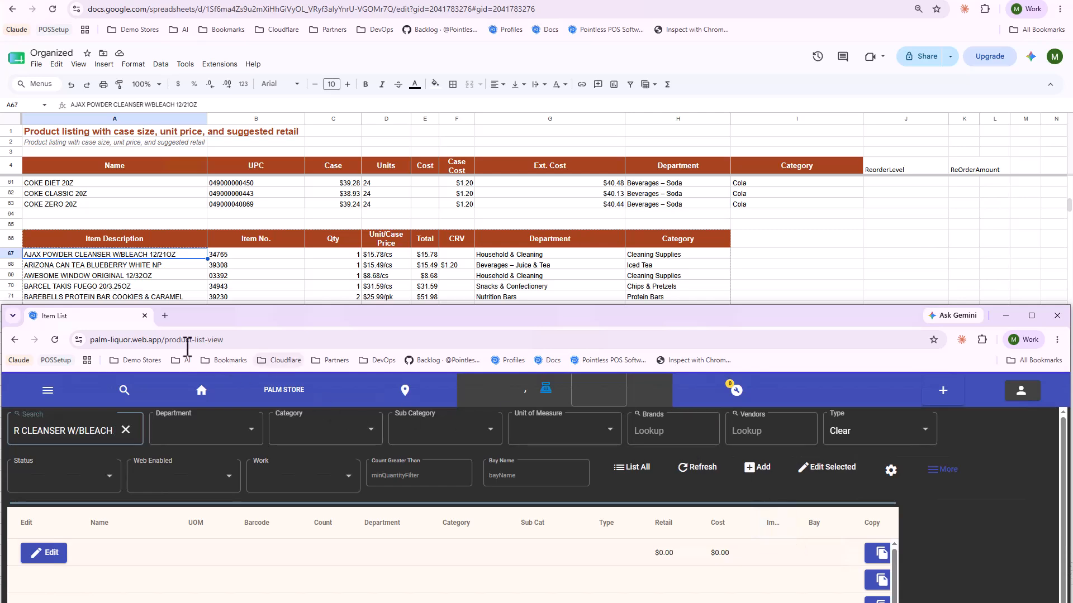
Copy the header row and the AJAX and ARIZONA product rows, A66:H68, and switch to the AI assistant chat.
click(95, 258)
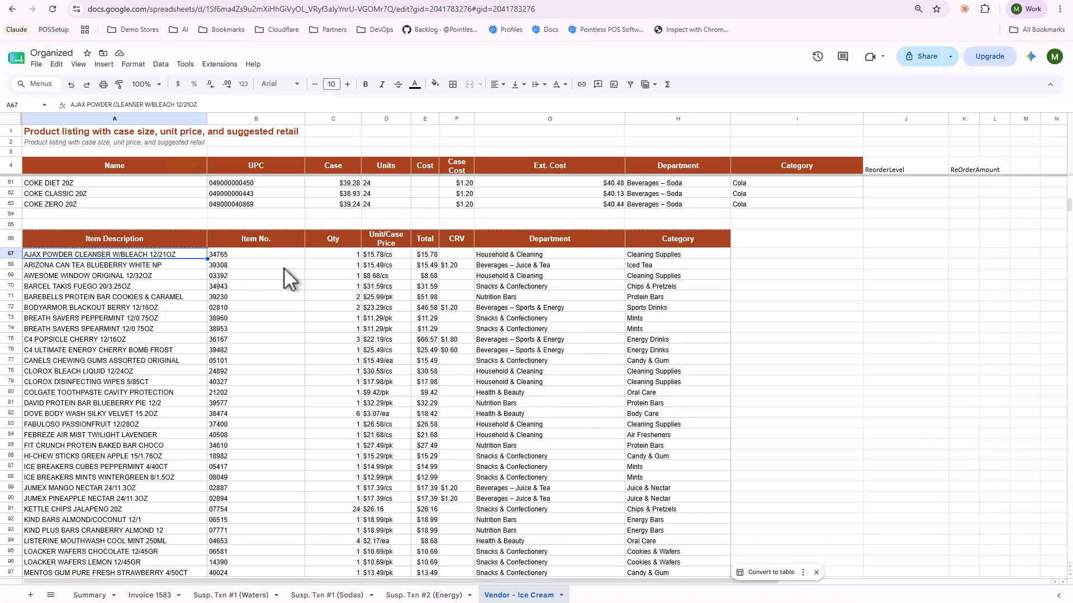
shift+click(655, 258)
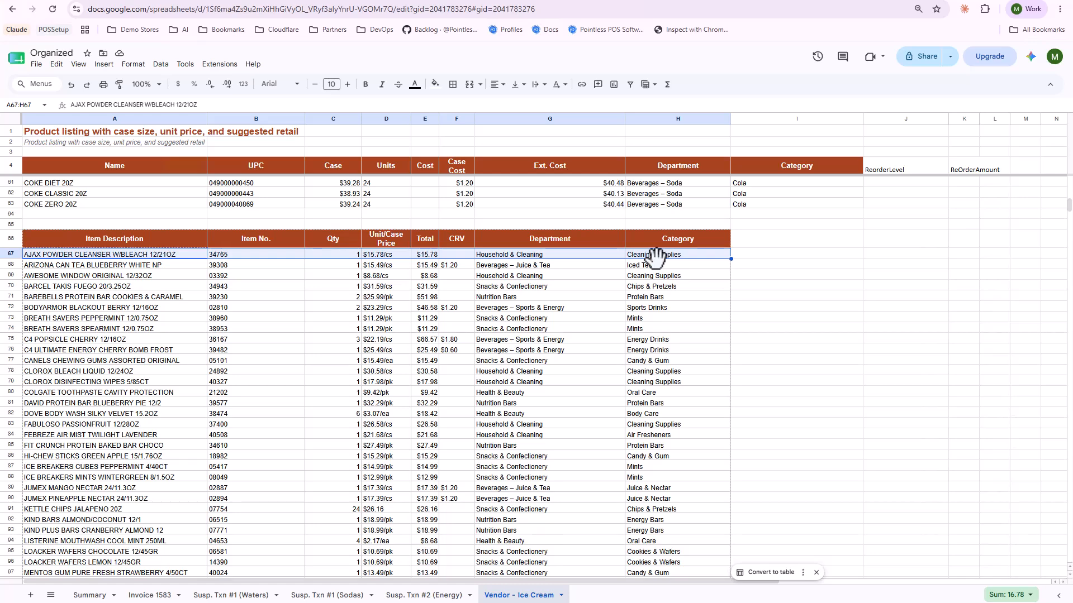
shift+click(659, 273)
shift+click(661, 264)
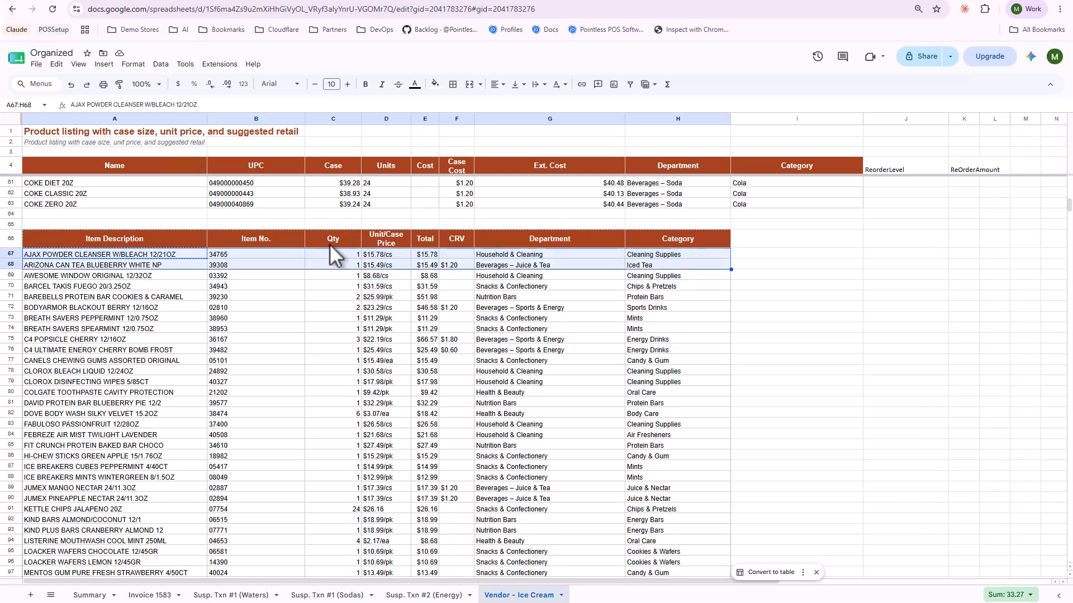
click(79, 245)
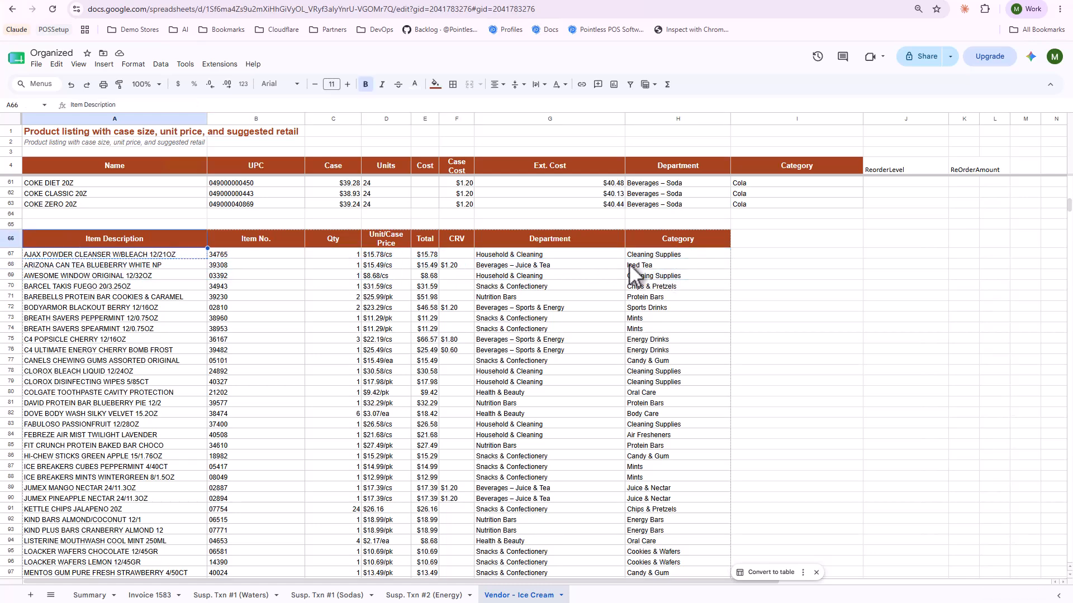
shift+click(662, 263)
key(ctrl+c)
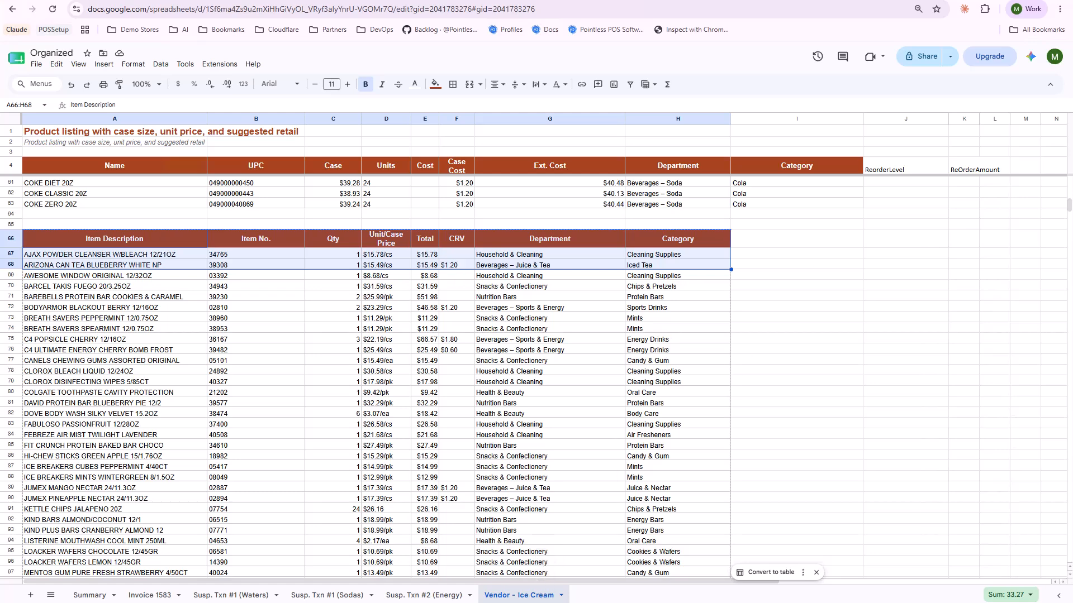
key(alt+Tab)
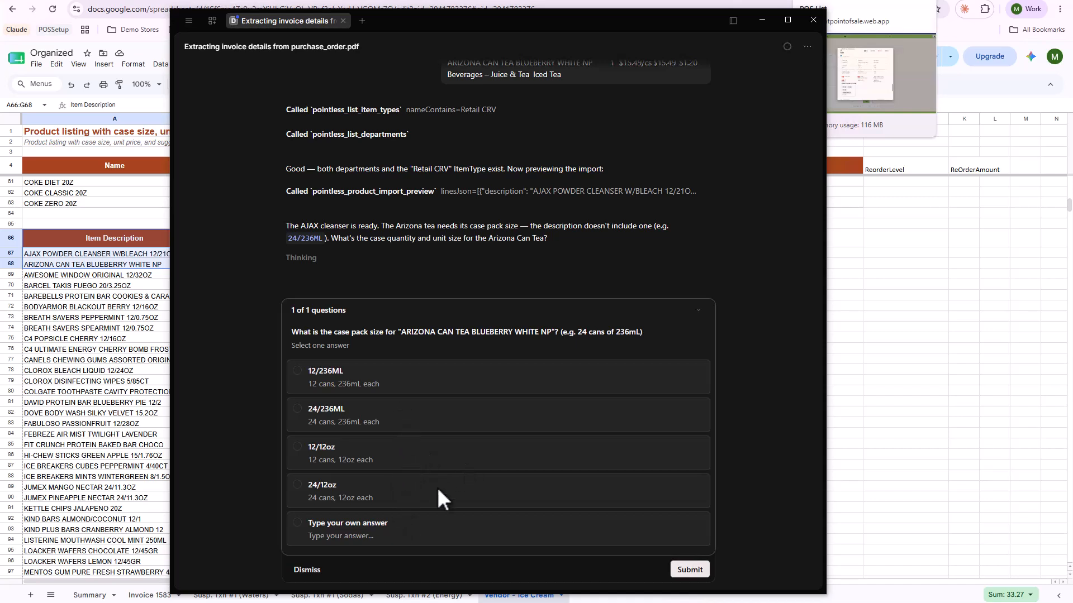
Answer the assistant's Arizona tea case pack question with the custom answer "24 Cans, 22oz" and submit it.
click(370, 536)
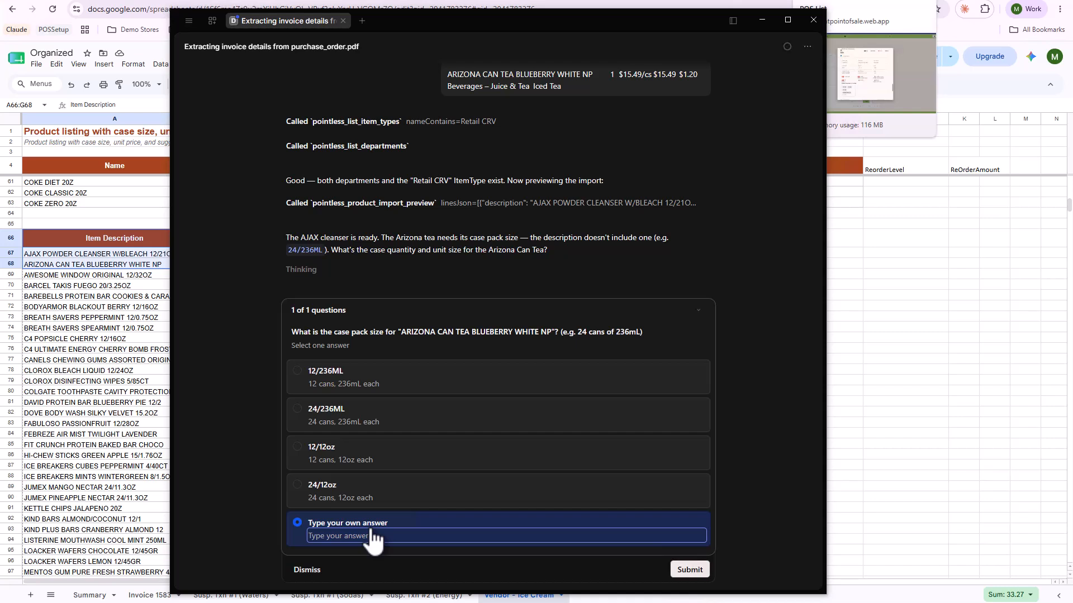
text(24 Cans, 22o oz)
key(BackSpace)
key(BackSpace)
key(BackSpace)
text(po)
key(BackSpace)
text(oz)
click(699, 571)
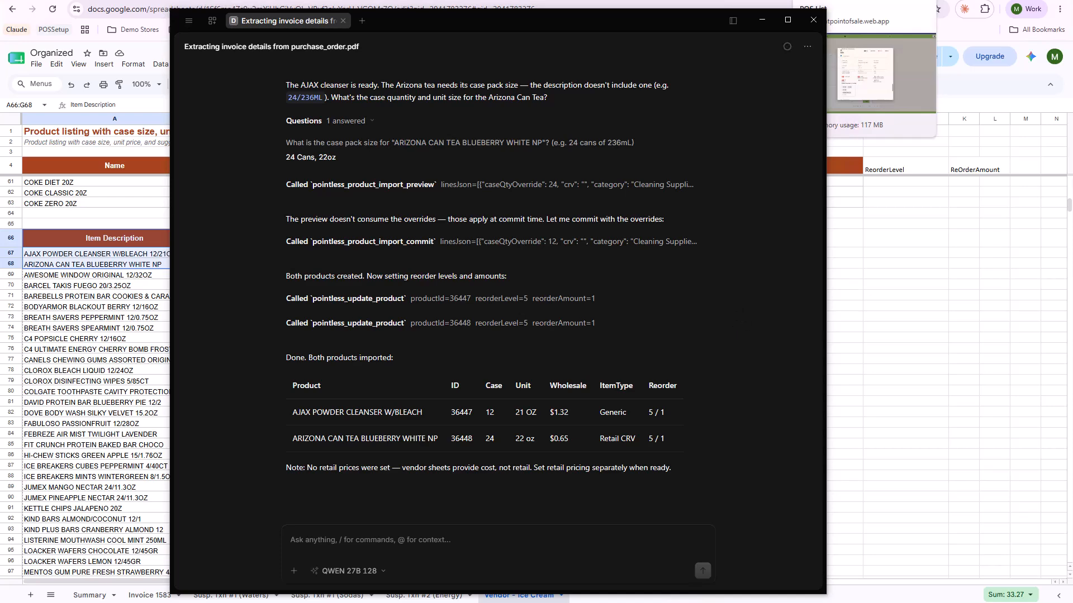
Switch to the Palm Store item list, find "arizona", check the imported tea's unit of measure and re-order unit, and exit the item.
drag(1072, 4, 618, 34)
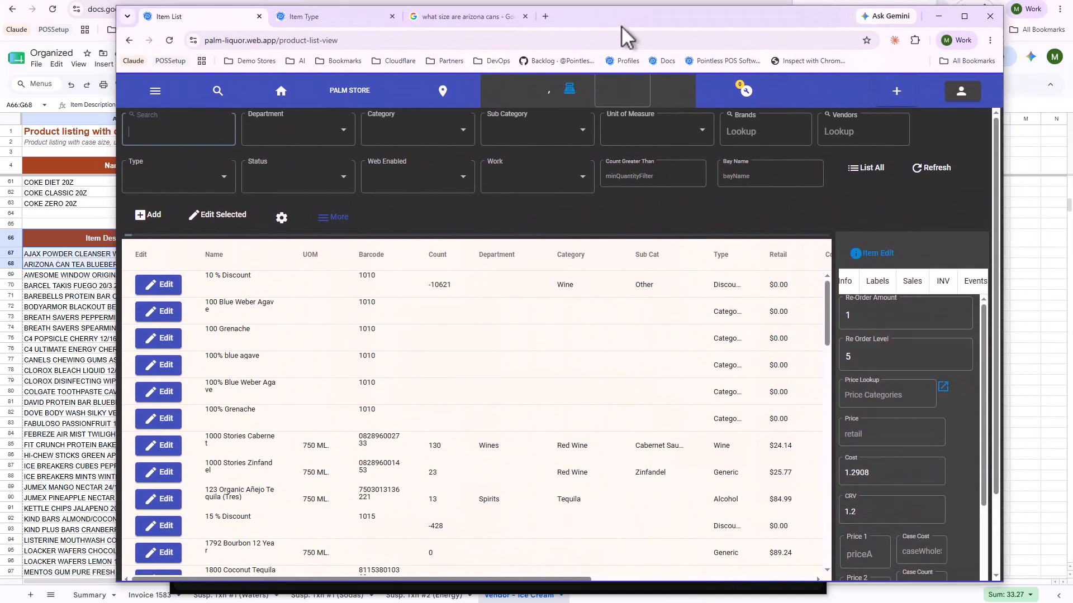
click(189, 136)
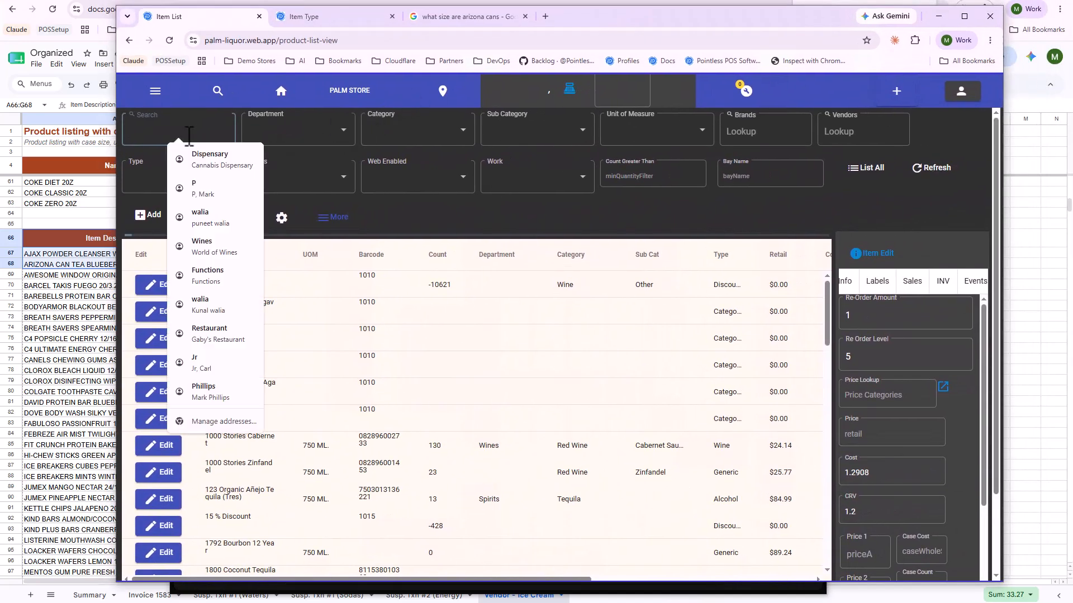
text(arizona)
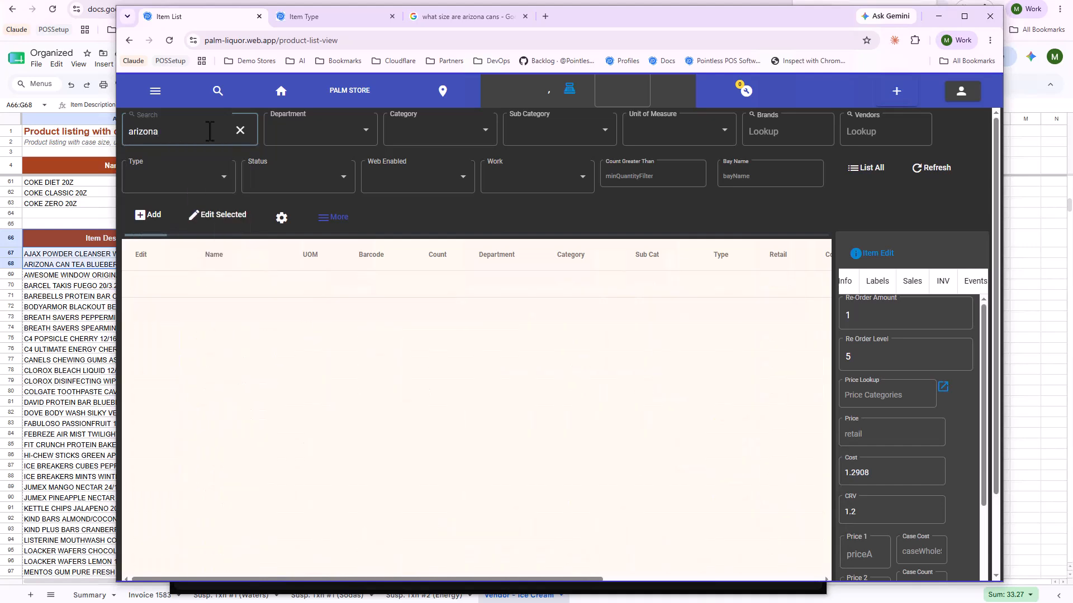
click(165, 285)
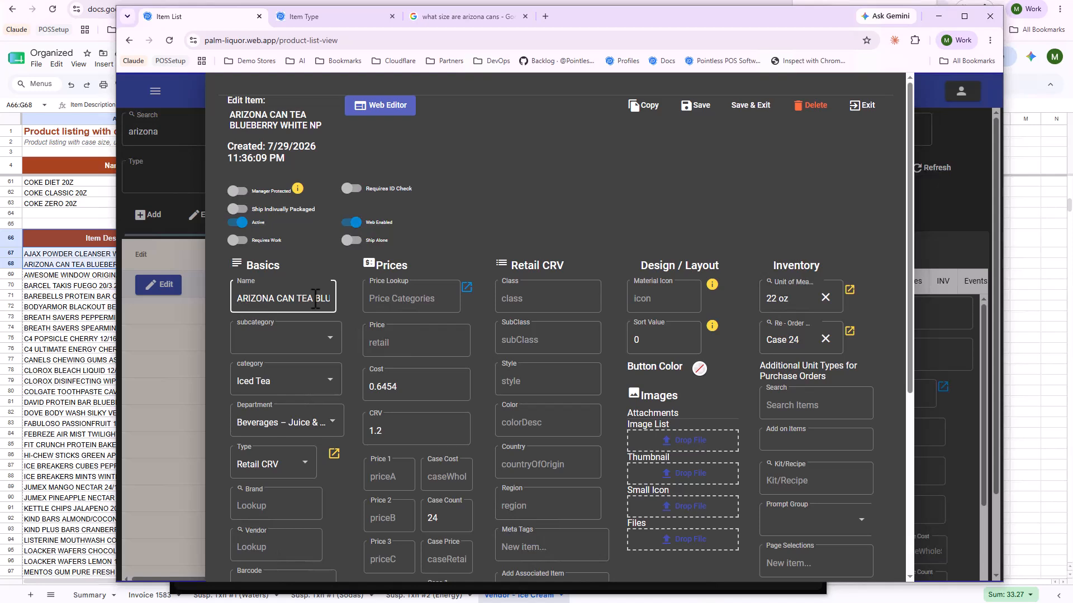
click(813, 297)
click(817, 337)
click(865, 106)
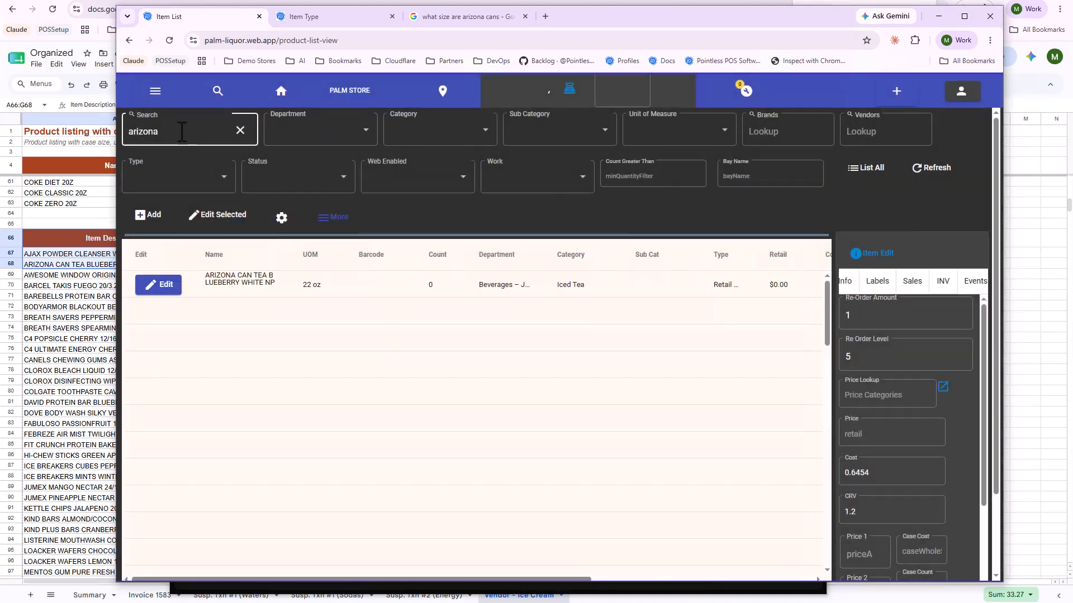
Search the item list for "ajax" and open the AJAX POWDER CLEANSER W/BLEACH item.
double_click(182, 132)
text(ajza)
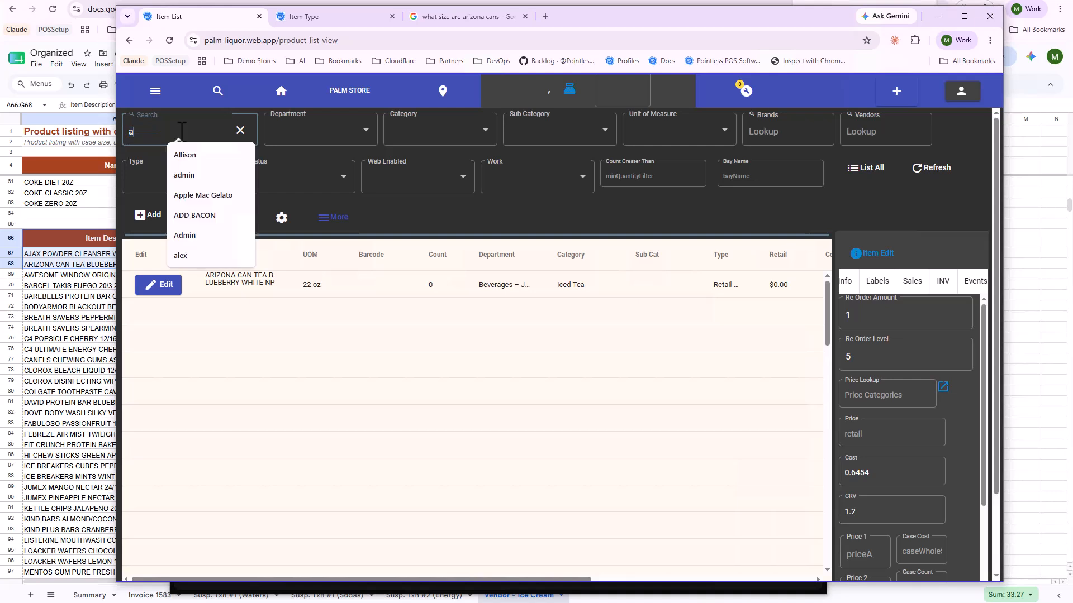
key(BackSpace)
key(BackSpace)
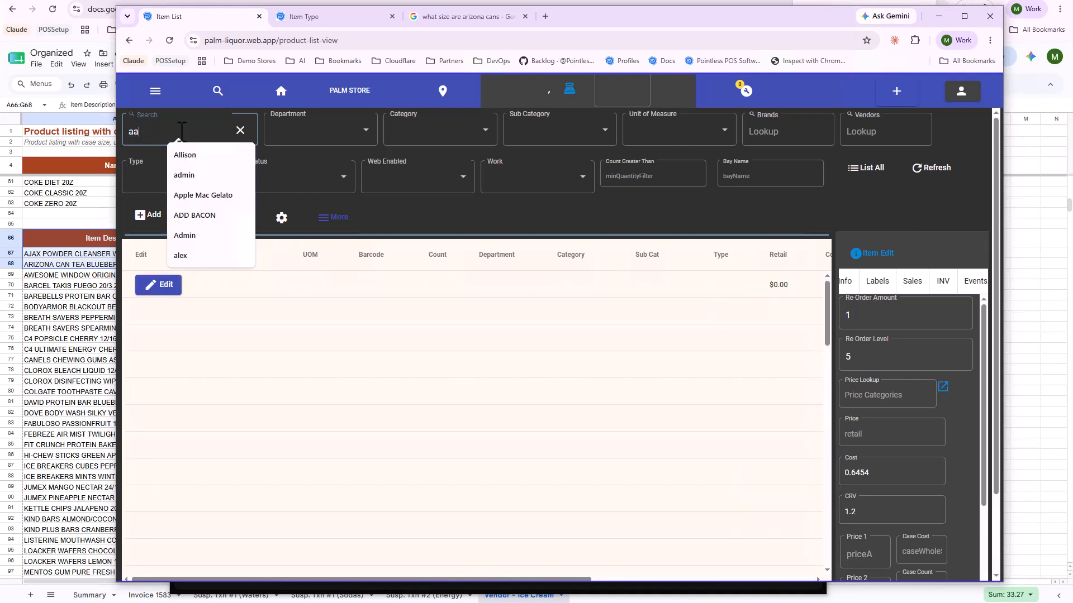
text(ax)
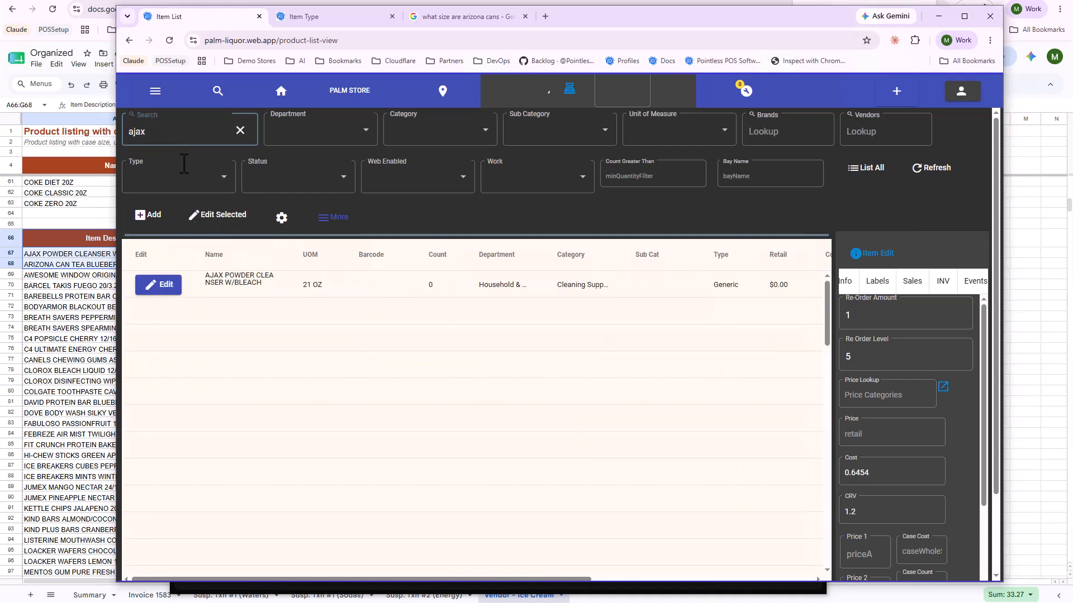
click(165, 289)
click(163, 286)
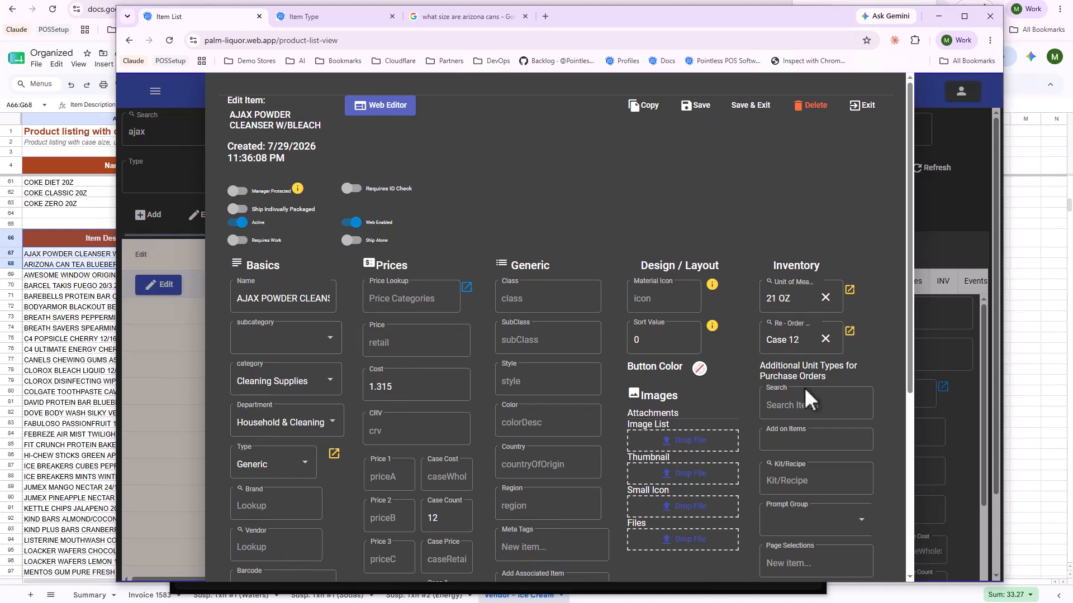
Check the AJAX item's count, re-order amount, re-order level and retail price fields.
scroll(803, 387, down, 4)
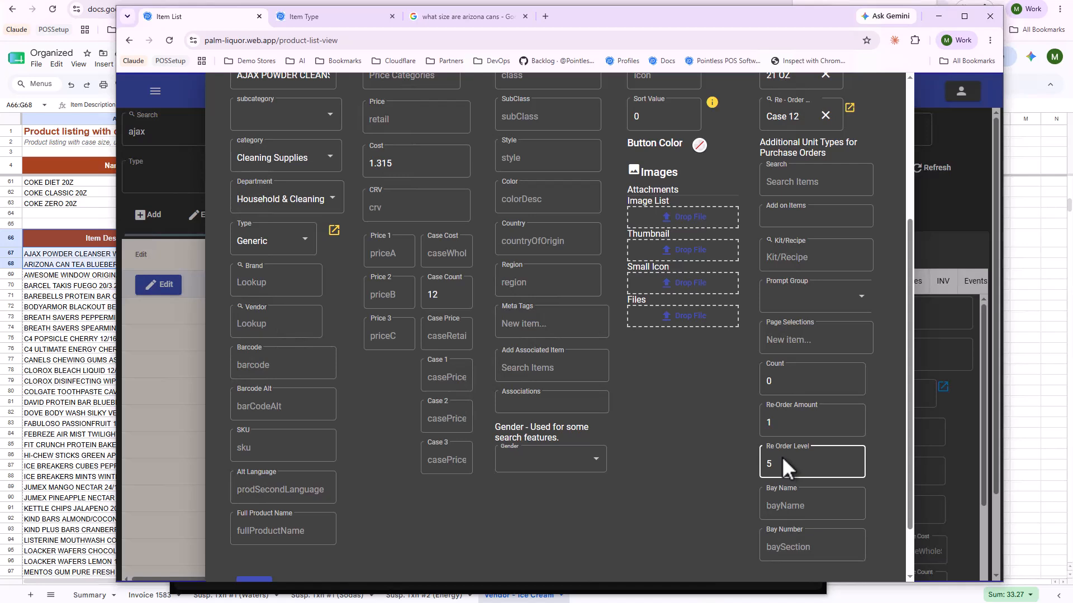
click(805, 368)
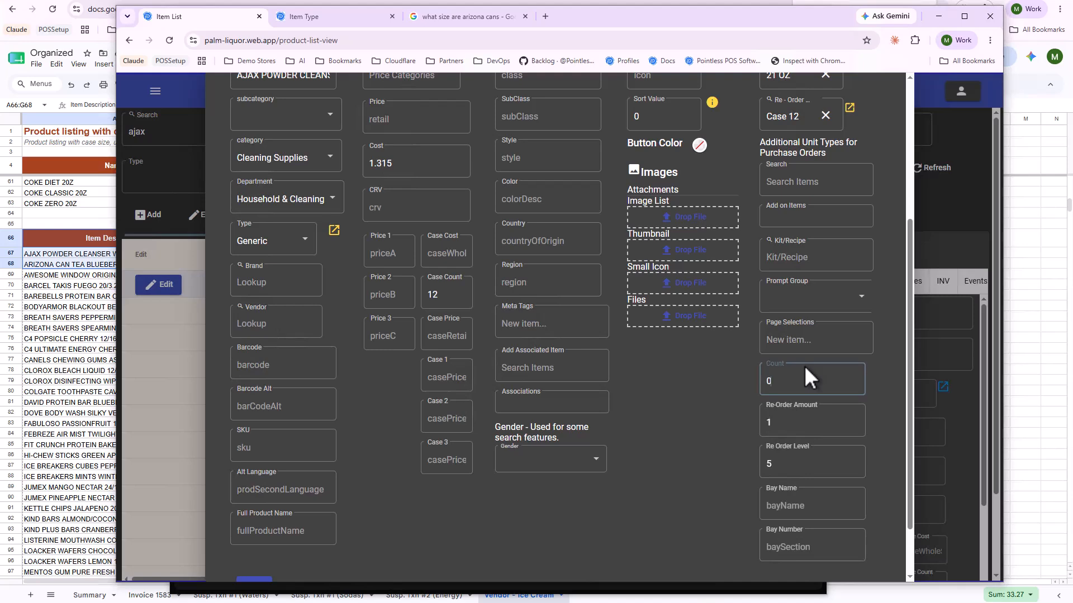
scroll(656, 396, up, 2)
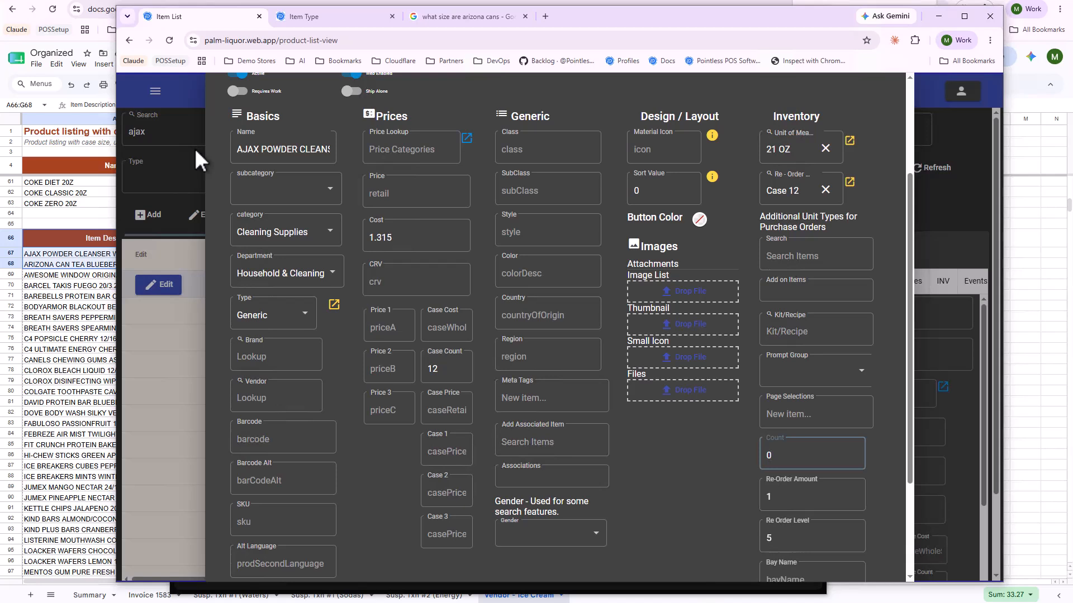
click(424, 196)
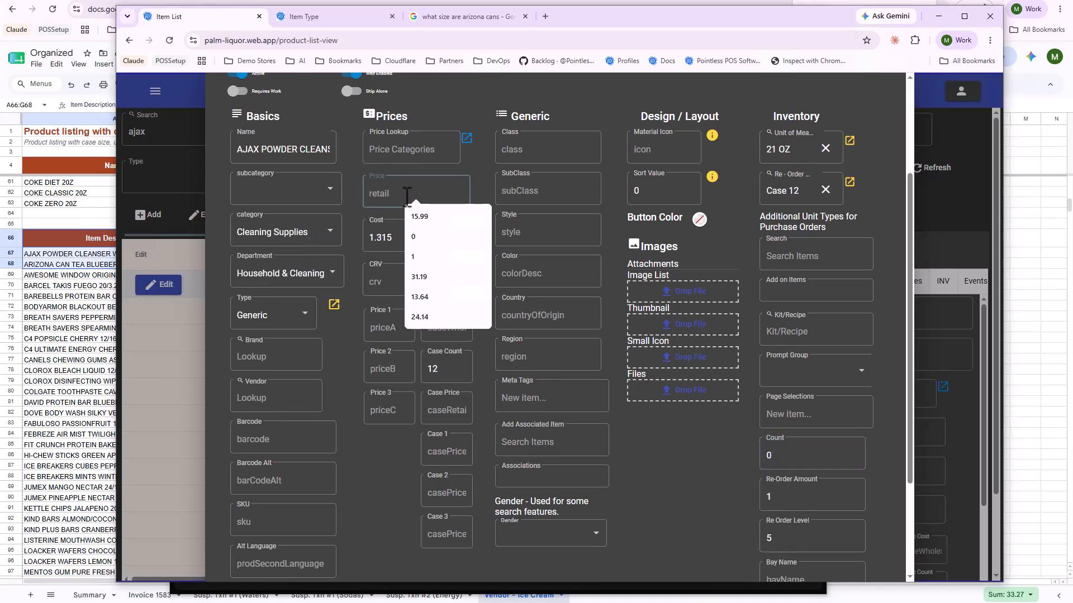
click(349, 194)
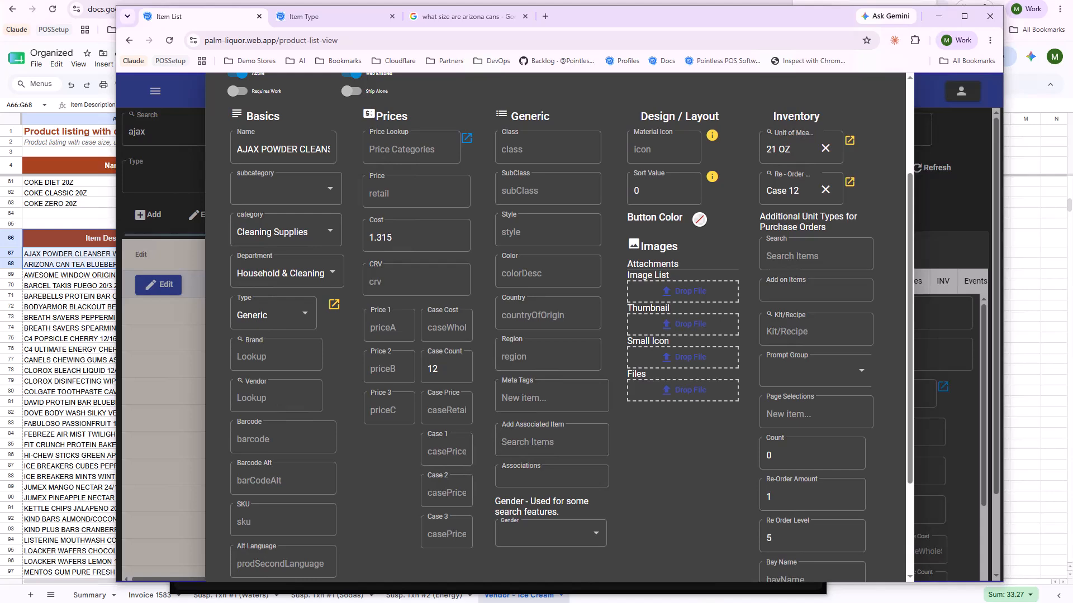
Return to the AI assistant and send the request "give these items a 100% retail markup".
click(525, 602)
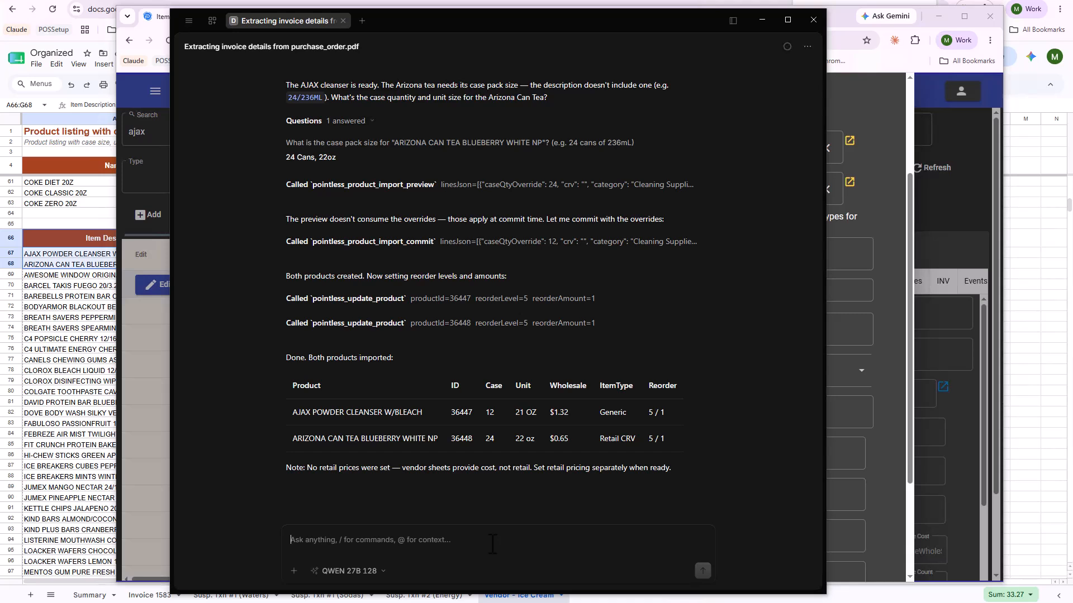
text(give these items)
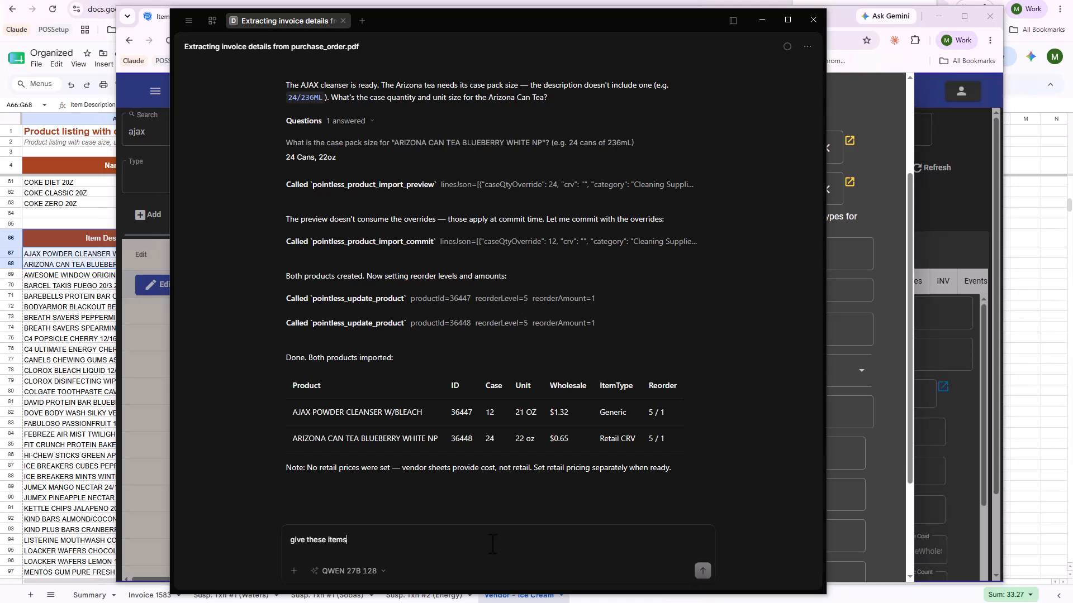
text( a r)
text(100% retail )
text(markup)
key(Return)
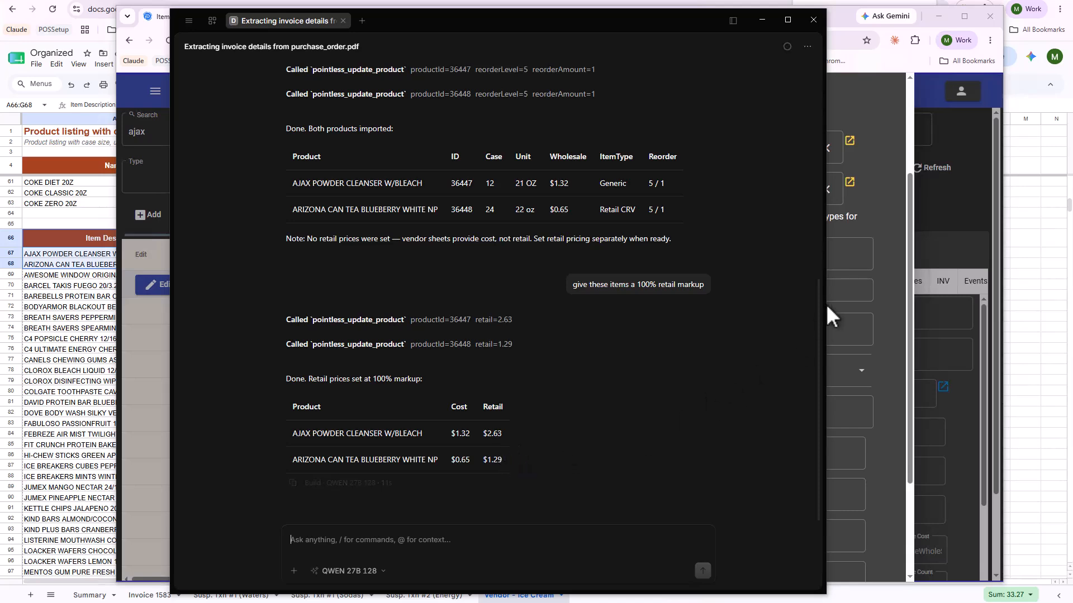
Reopen the AJAX item in the Palm Store list to check its new retail price, and exit it.
click(974, 210)
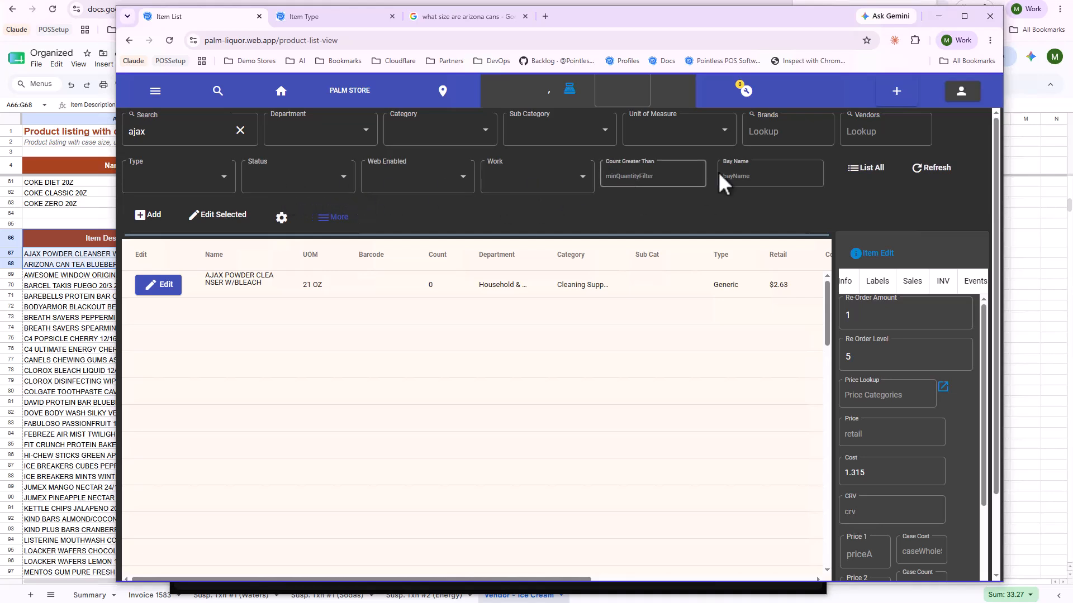
click(166, 291)
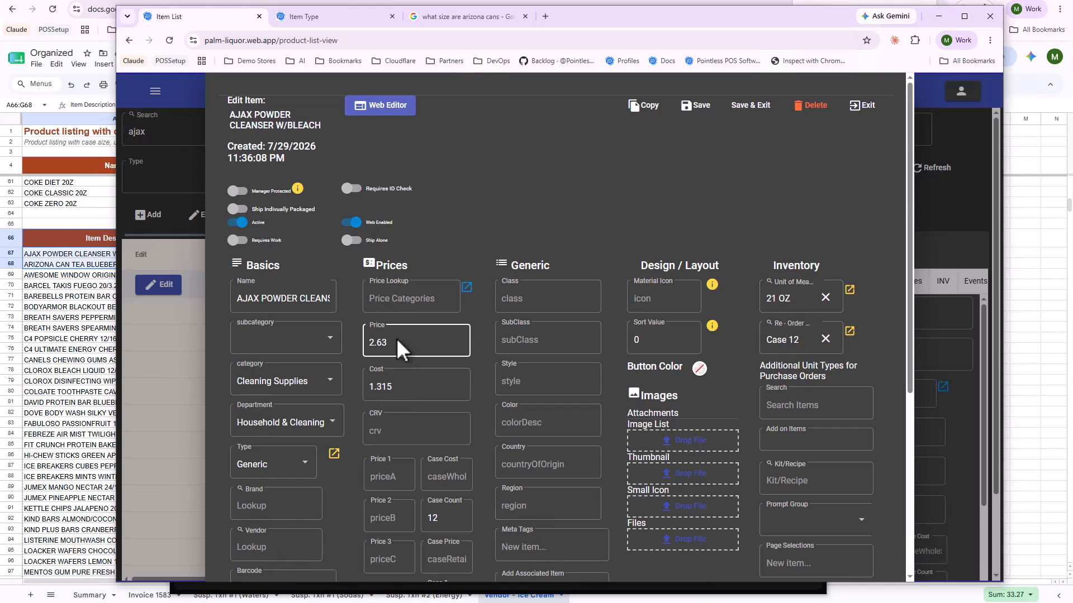
click(855, 110)
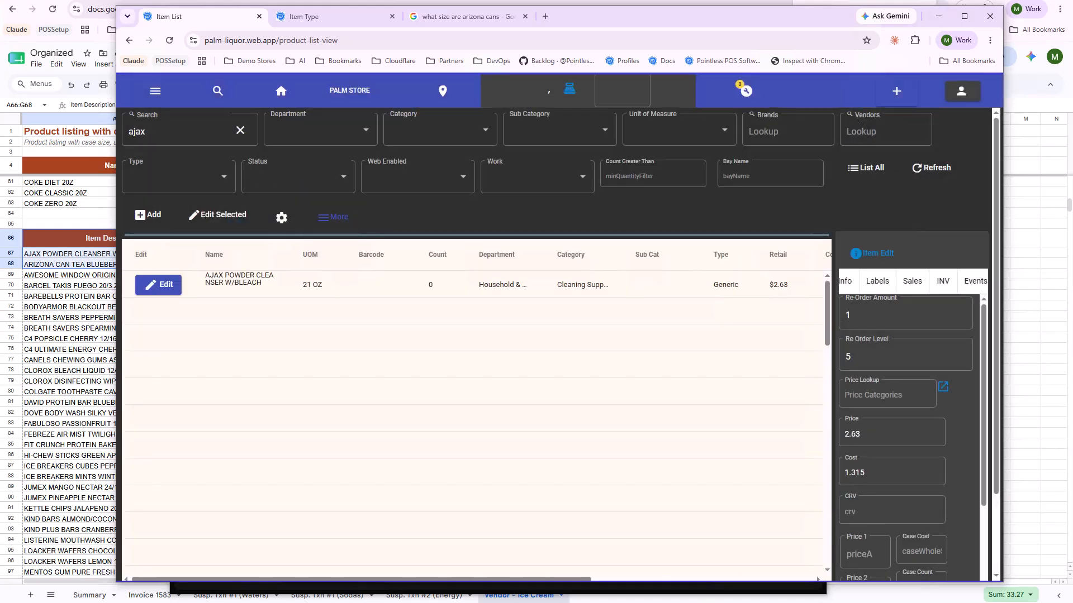